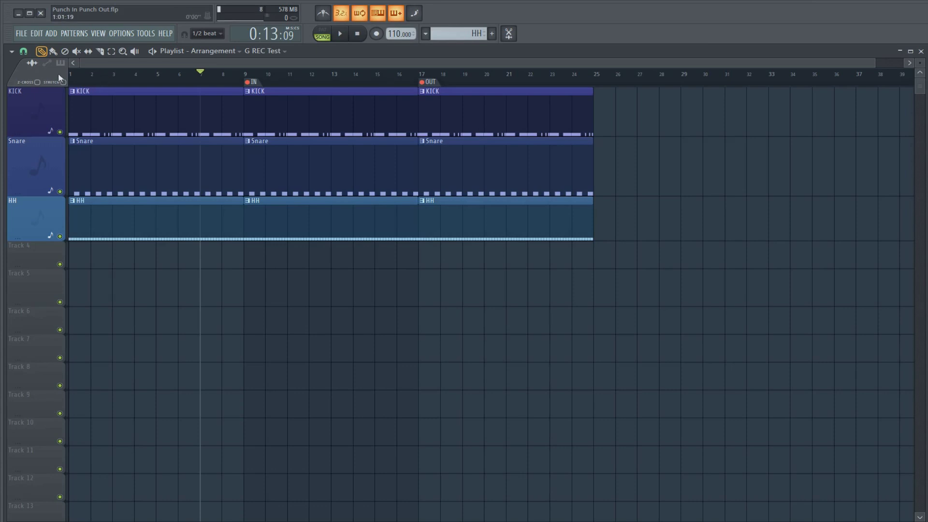
Play the arrangement from the start to review it.
left_click(77, 75)
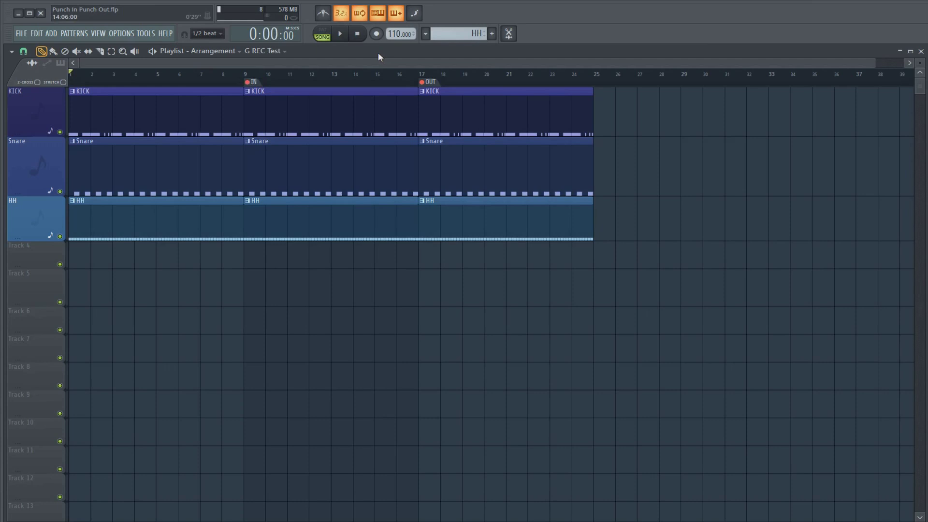
key("space")
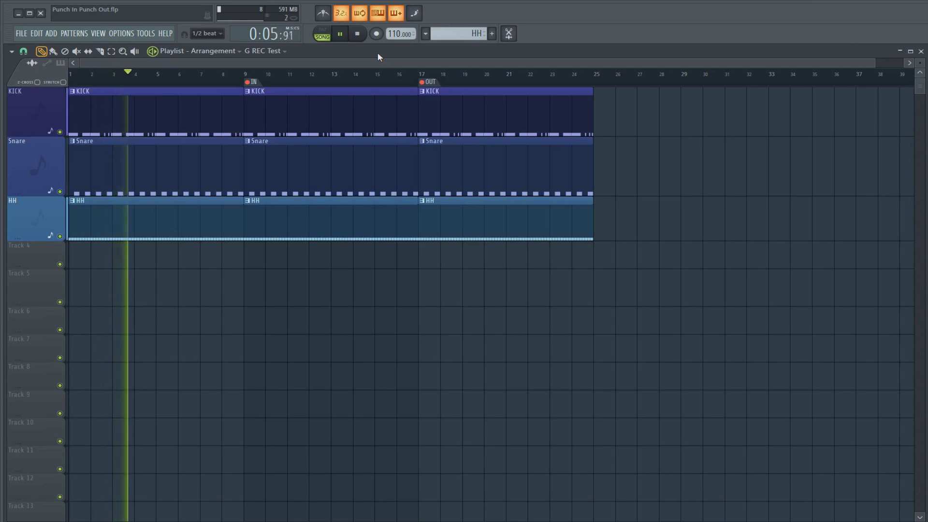
key("space")
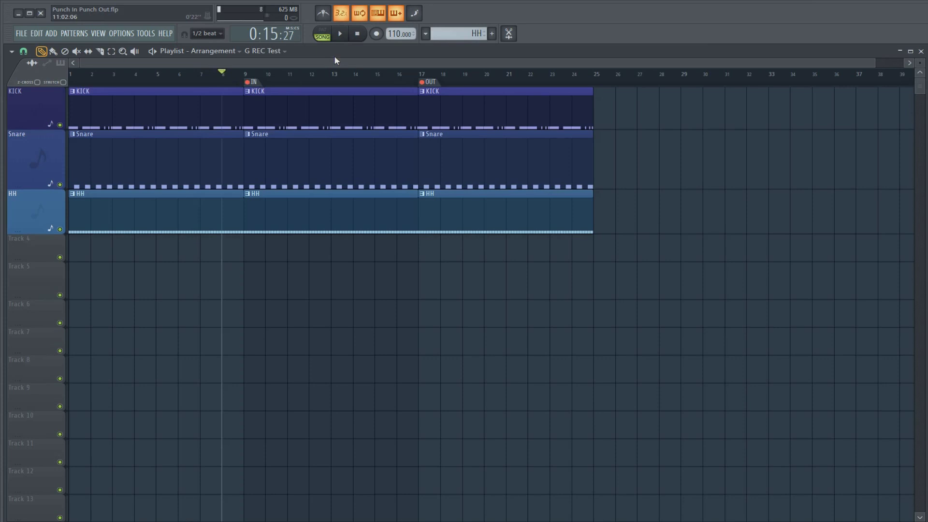
Add a time marker named IN TWO near bar 25 and make it punch-in.
key("alt+t")
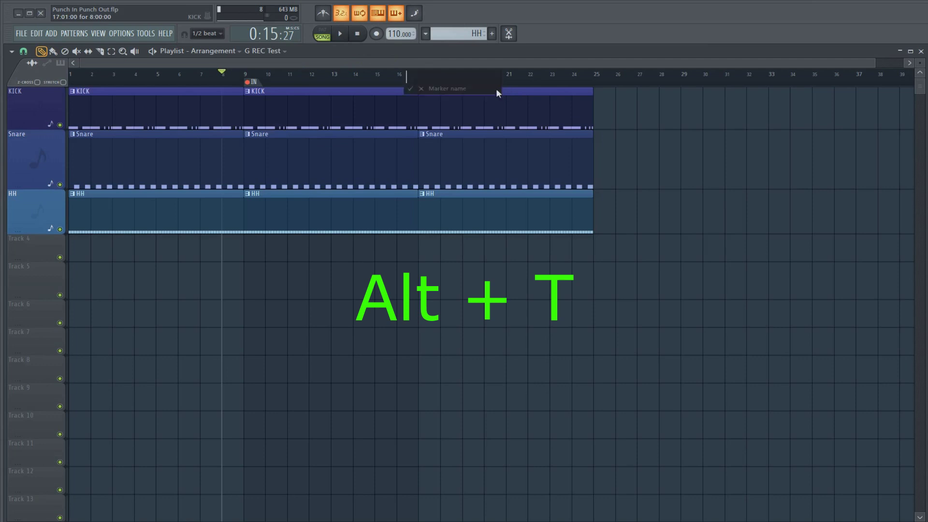
type("IN T")
type("WO")
key("Return")
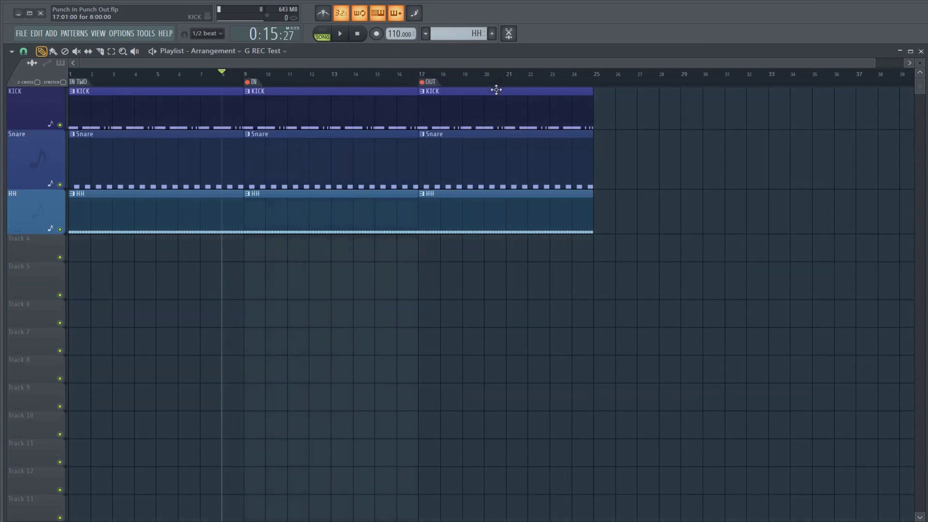
right_click(584, 82)
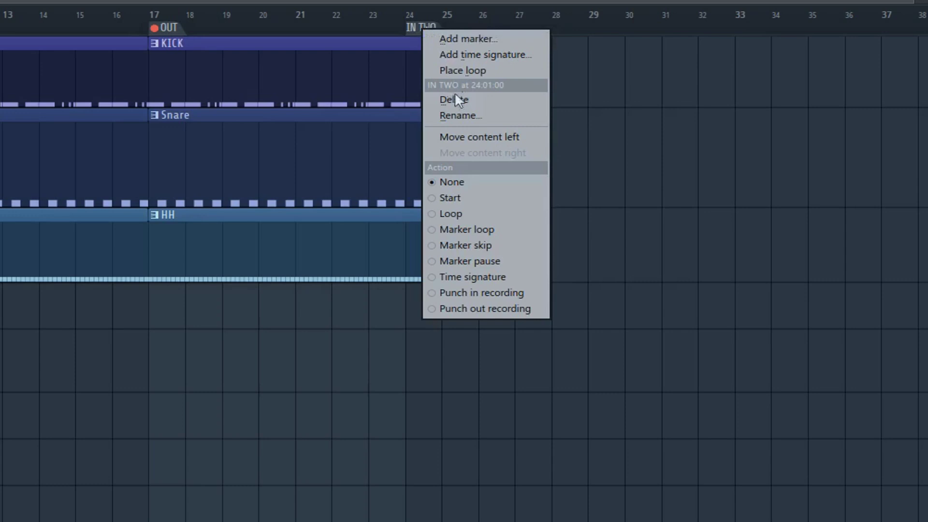
left_click(475, 294)
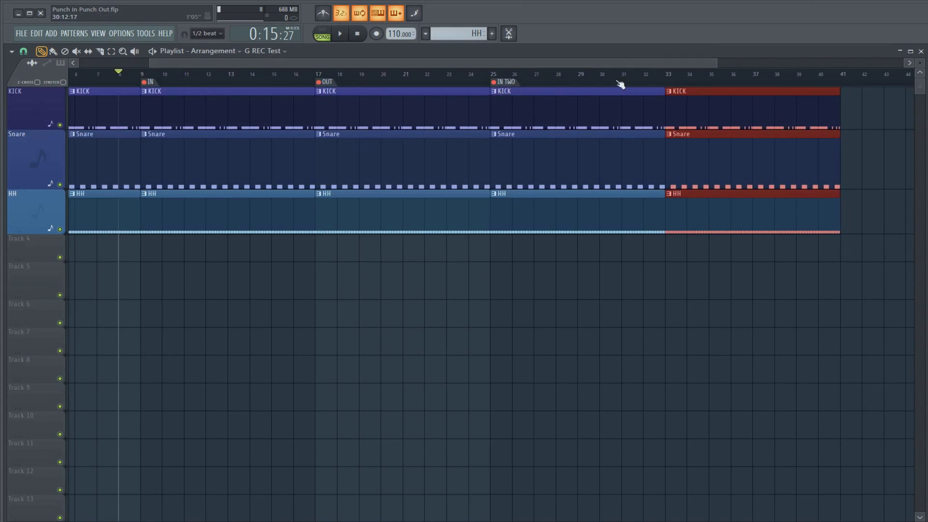
Add a marker named OUT TWO, place it at bar 33, and make it punch-out.
key("alt+t")
type("OUT T")
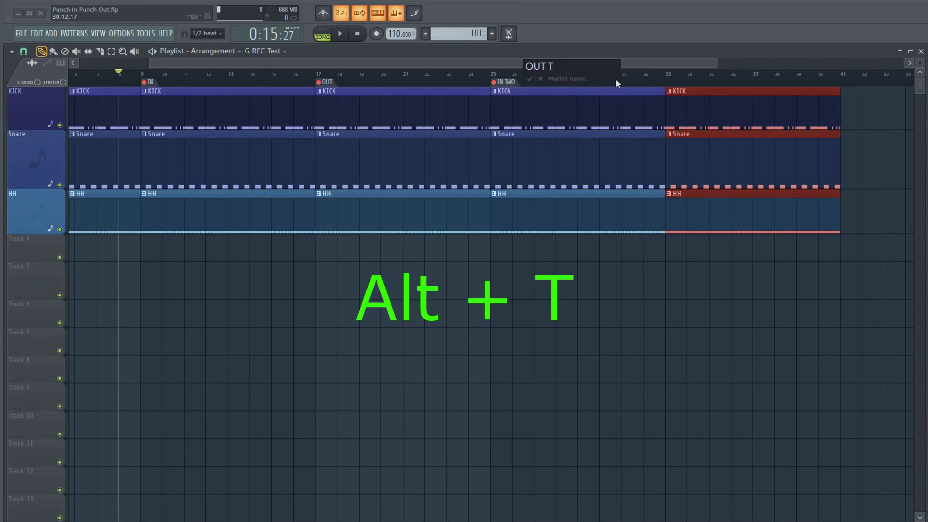
type("WO")
key("Return")
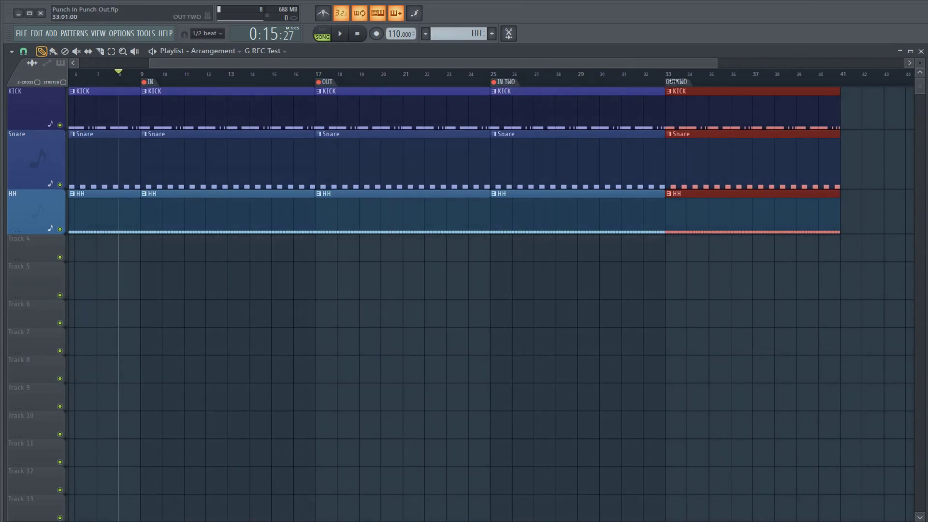
left_click_drag(84, 81, 675, 83)
right_click(678, 83)
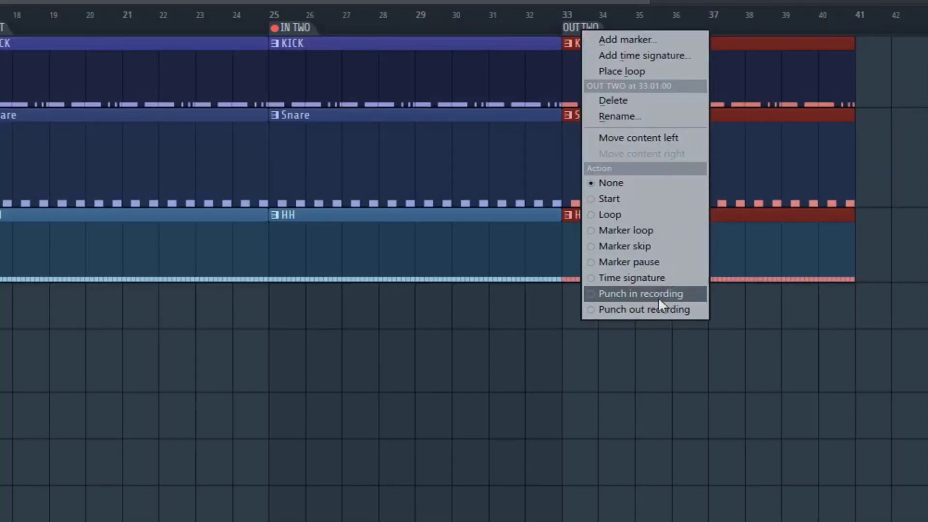
left_click(660, 308)
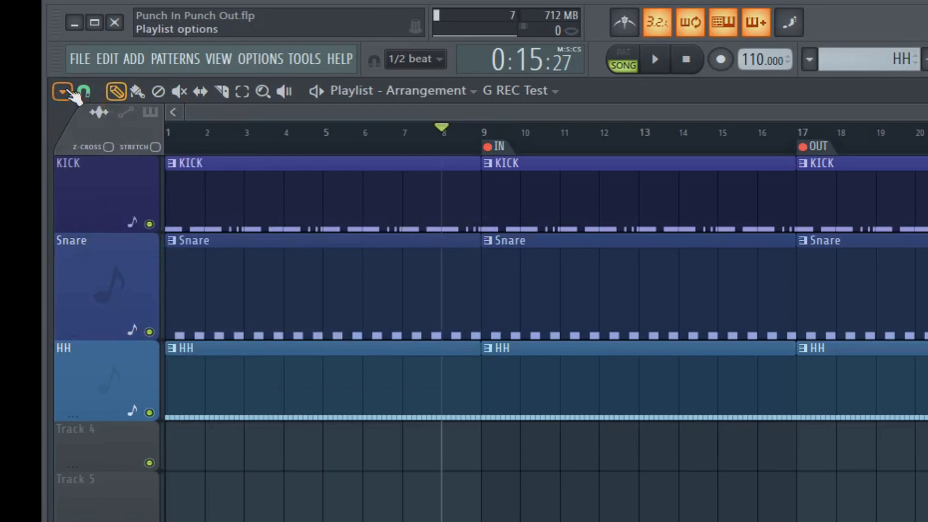
left_click(64, 91)
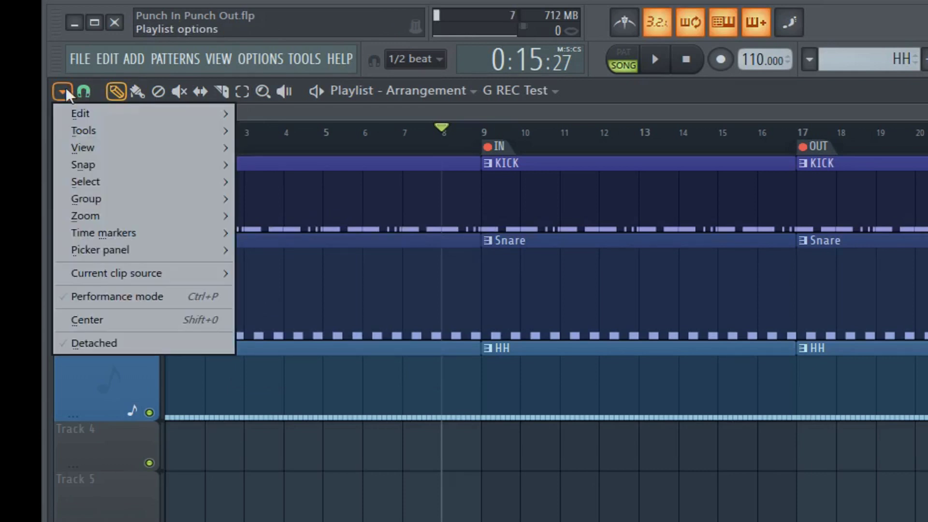
mouse_move(104, 233)
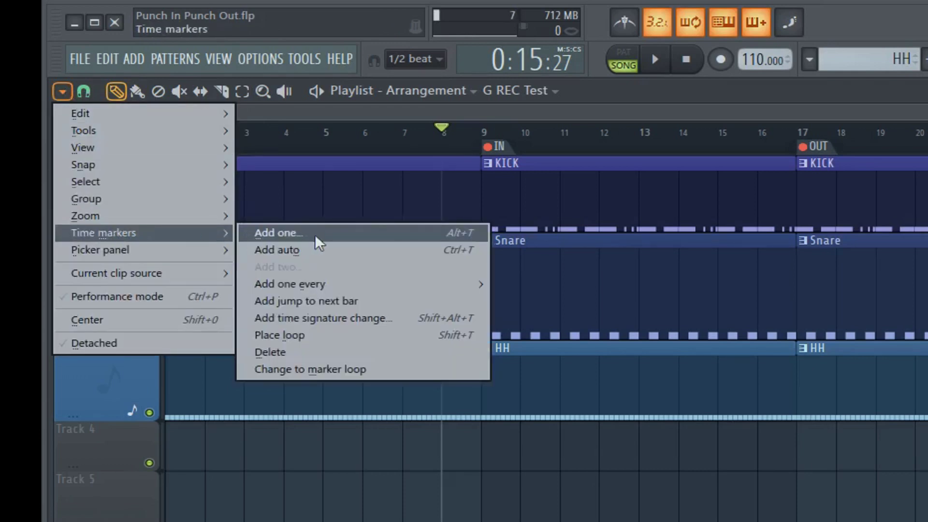
left_click(251, 250)
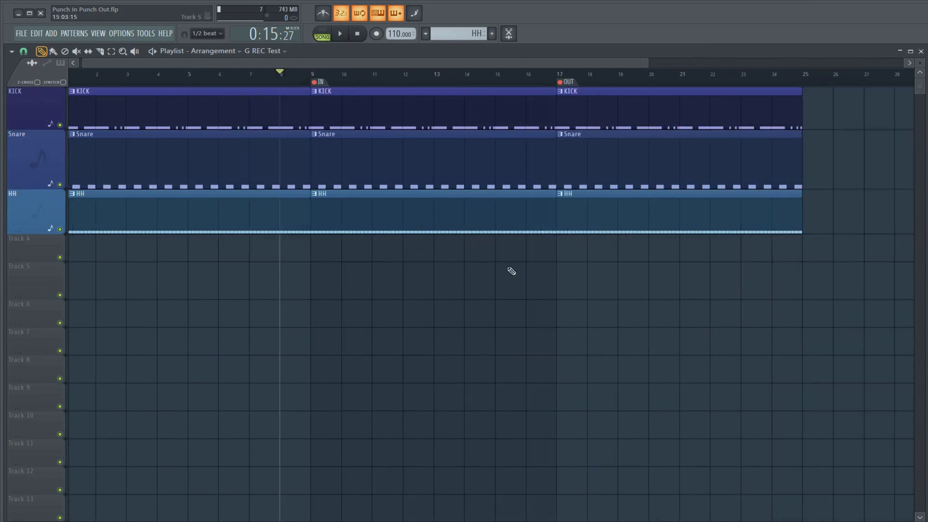
Open the Mixer, inspect the G FX insert's effects, then select the G REC insert.
key("F9")
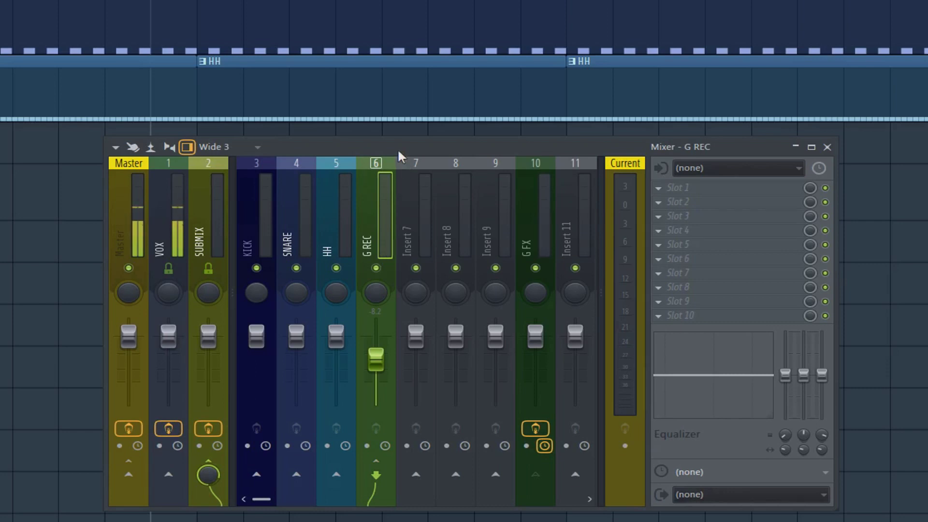
left_click(532, 227)
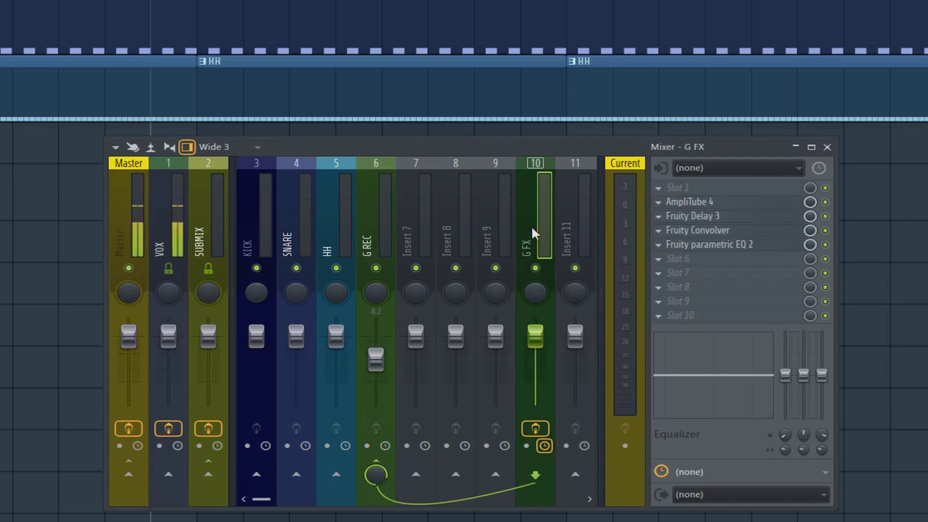
left_click(372, 231)
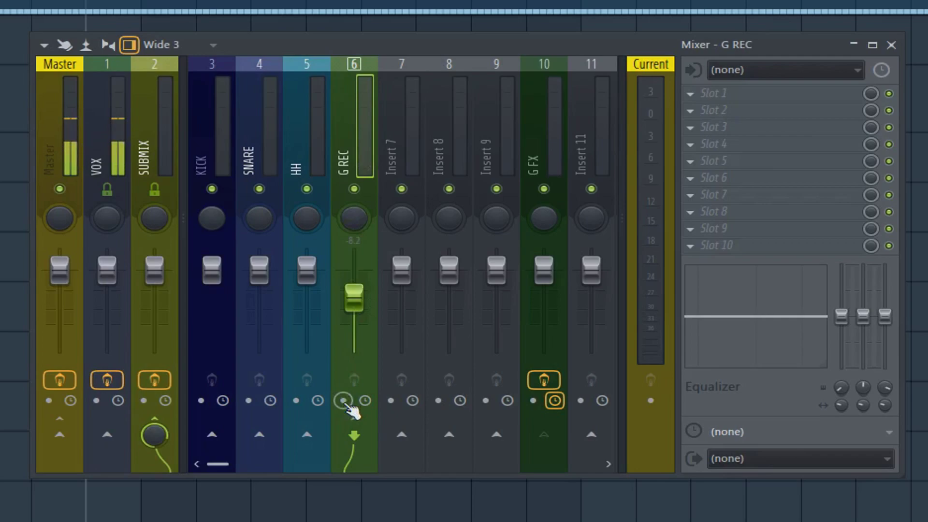
Record-arm the G REC insert into a new wave file named Guitar ONE.
left_click(344, 400)
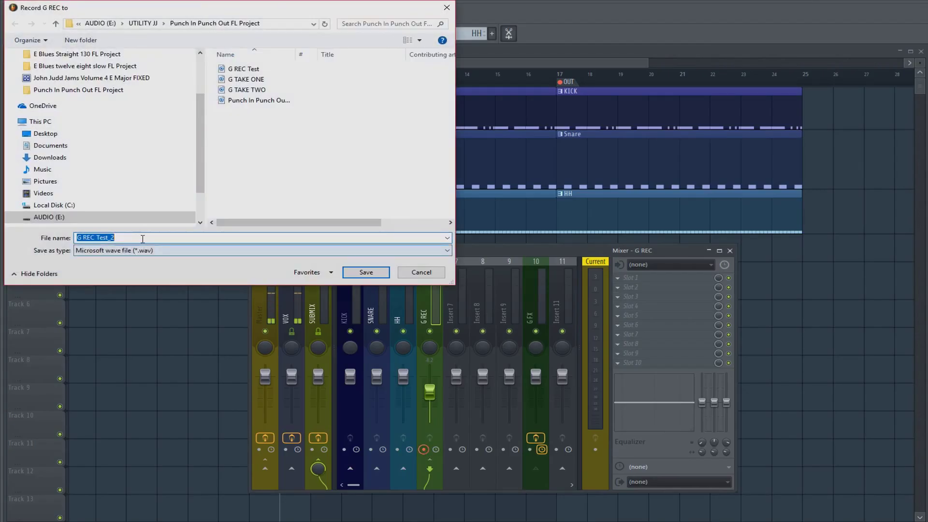
type("Guitar ONE")
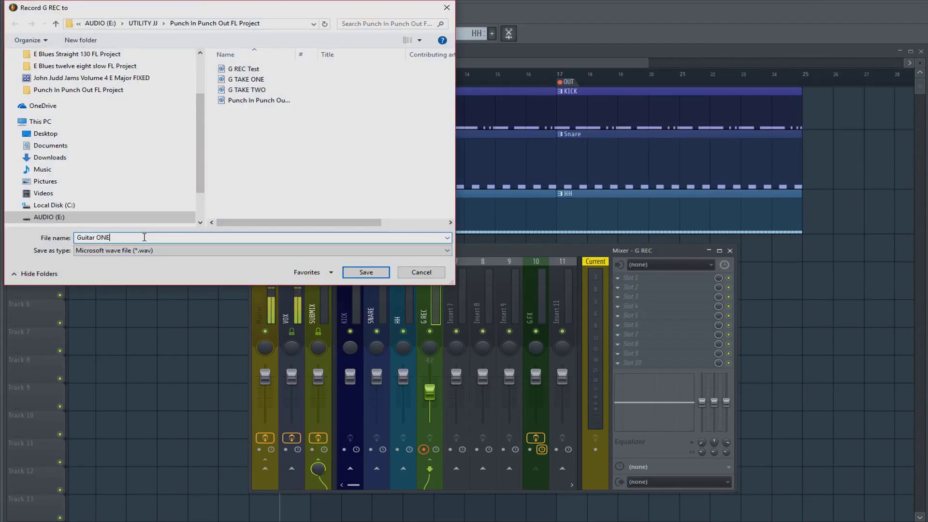
key("Return")
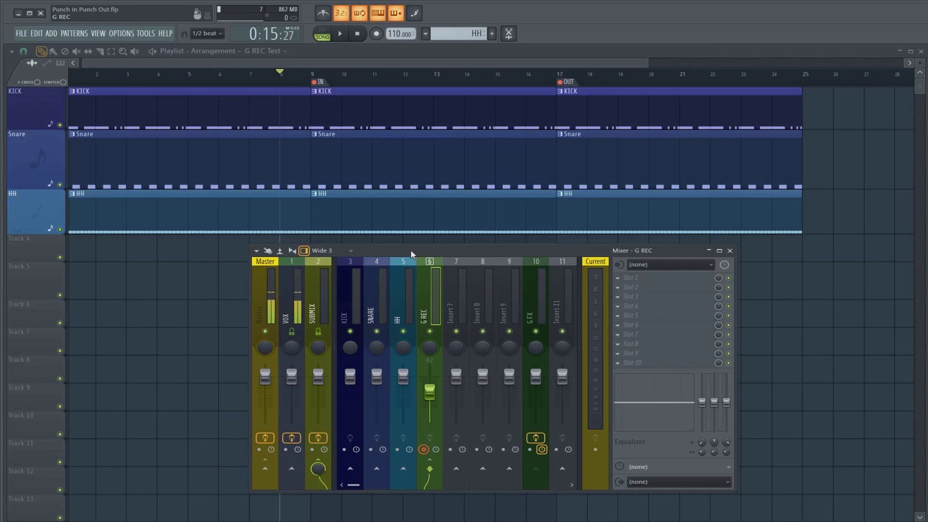
Close the Mixer and record the guitar take during playback between the punch markers.
key("F9")
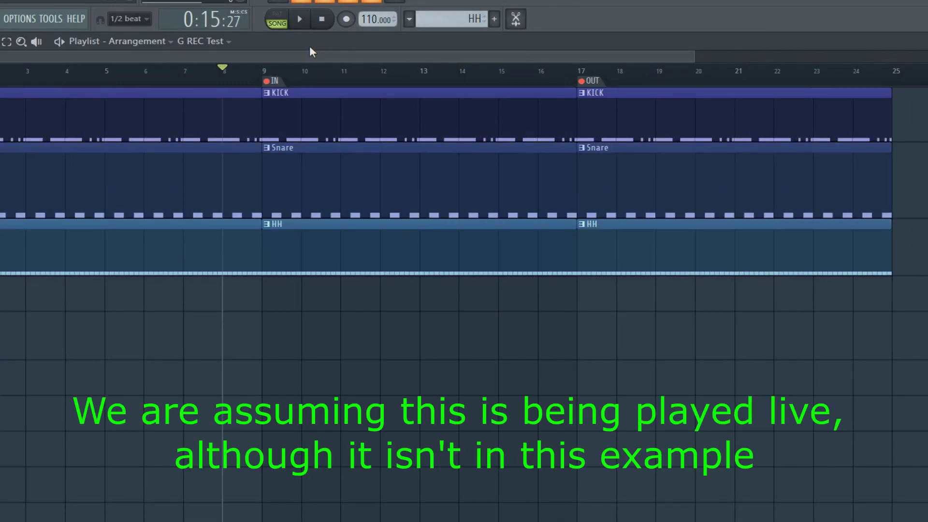
key("space")
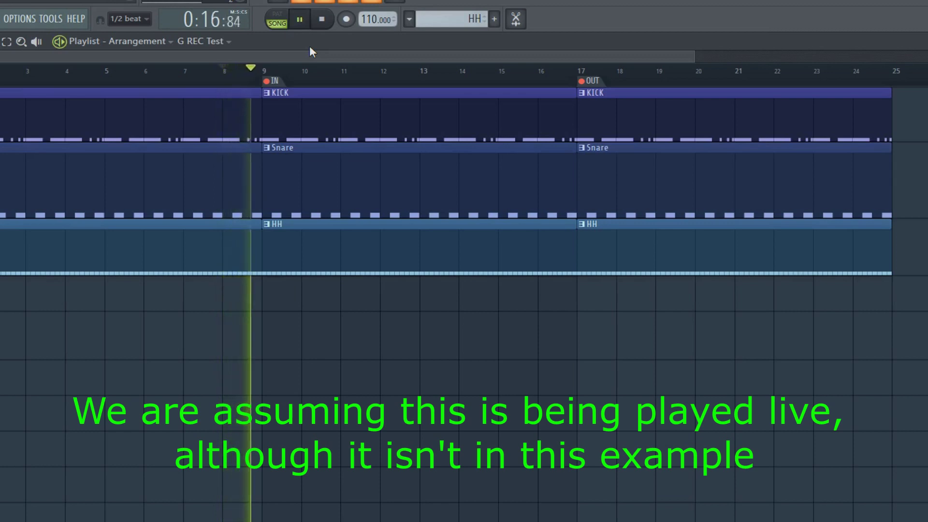
key("r")
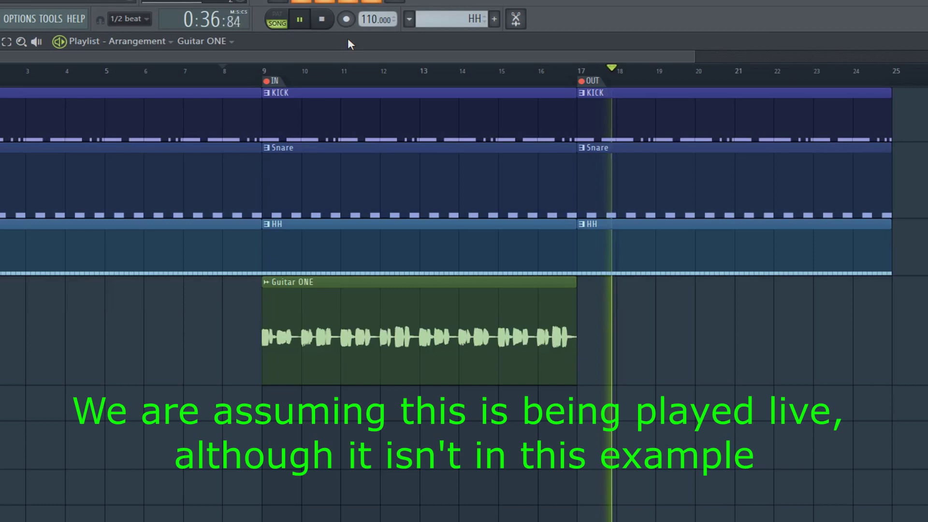
key("space")
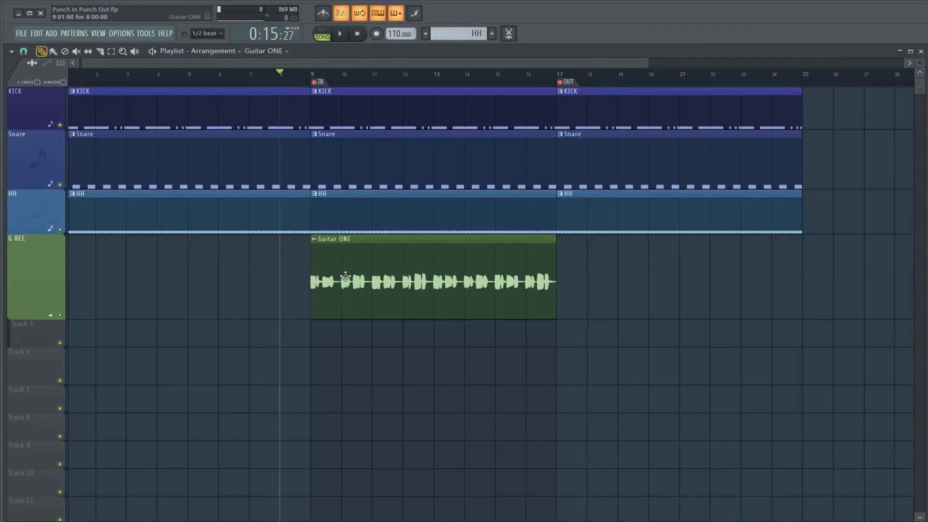
key("F9")
key("F9")
left_click_drag(410, 163, 379, 138)
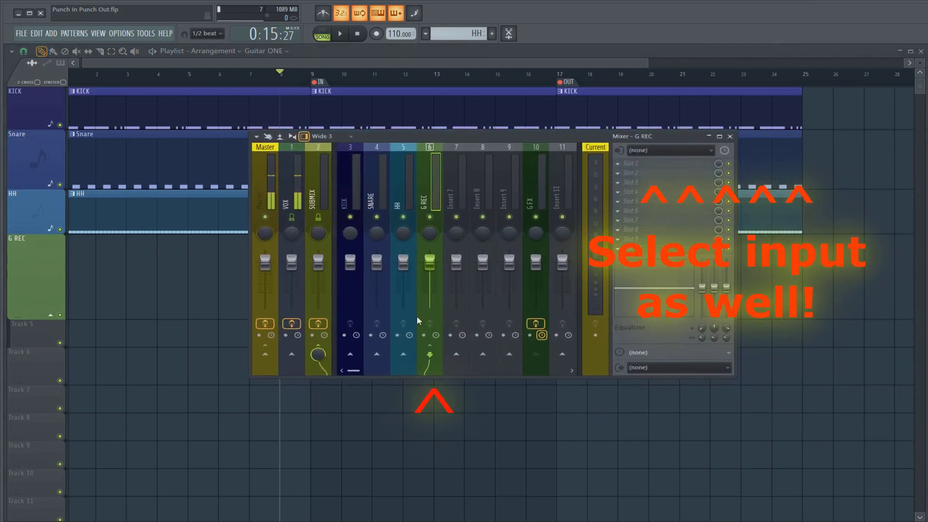